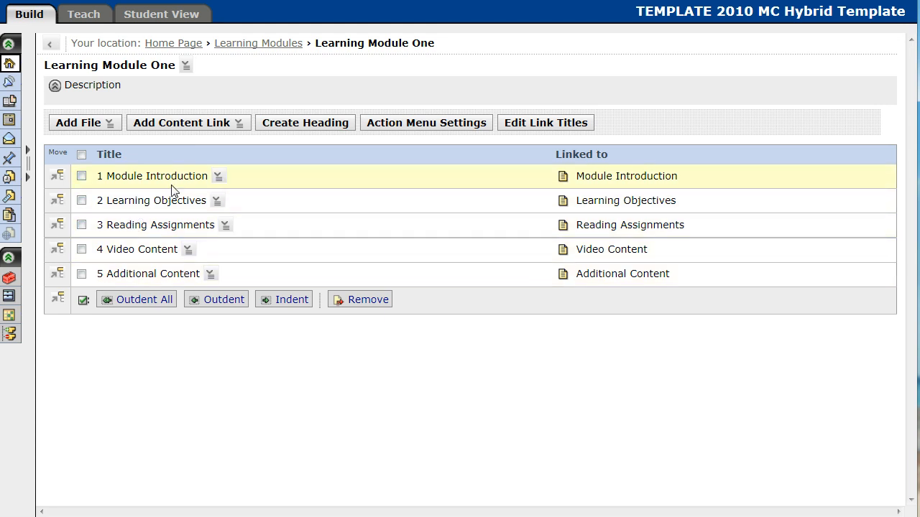
Step: Bring up the Wimba Classroom options for adding a content link to Learning Module One
click(190, 125)
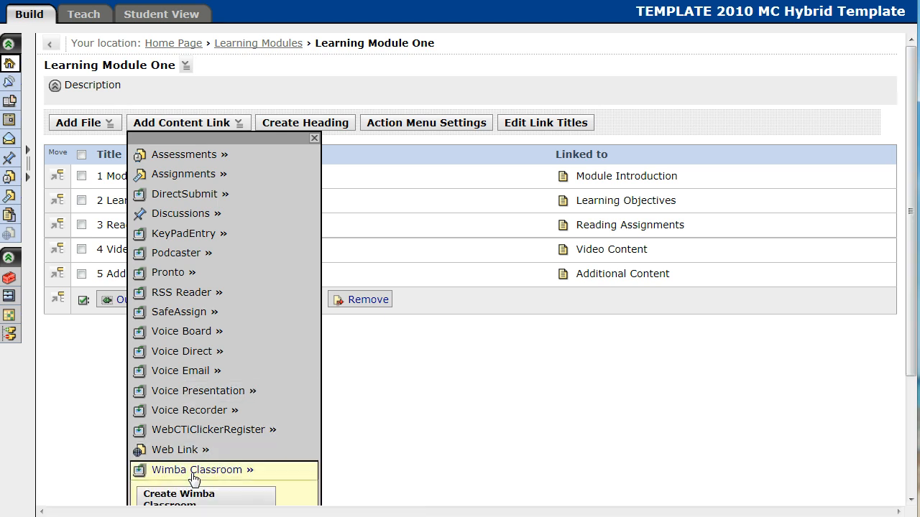
mouse_move(196, 471)
scroll(180, 471, down, 3)
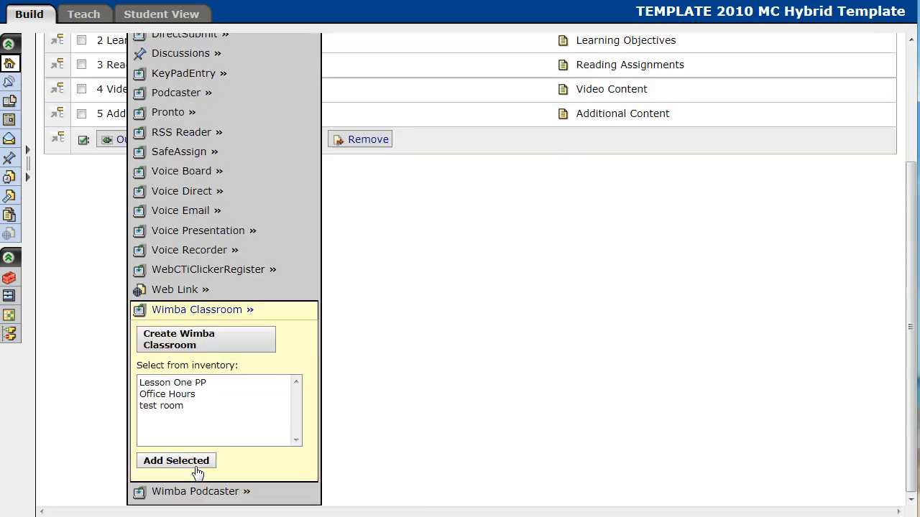
click(180, 395)
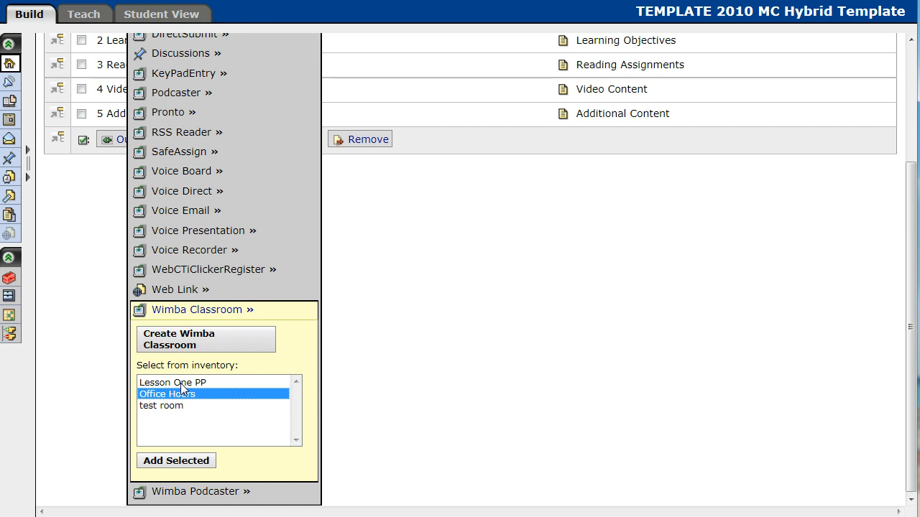
click(183, 385)
click(187, 395)
click(184, 384)
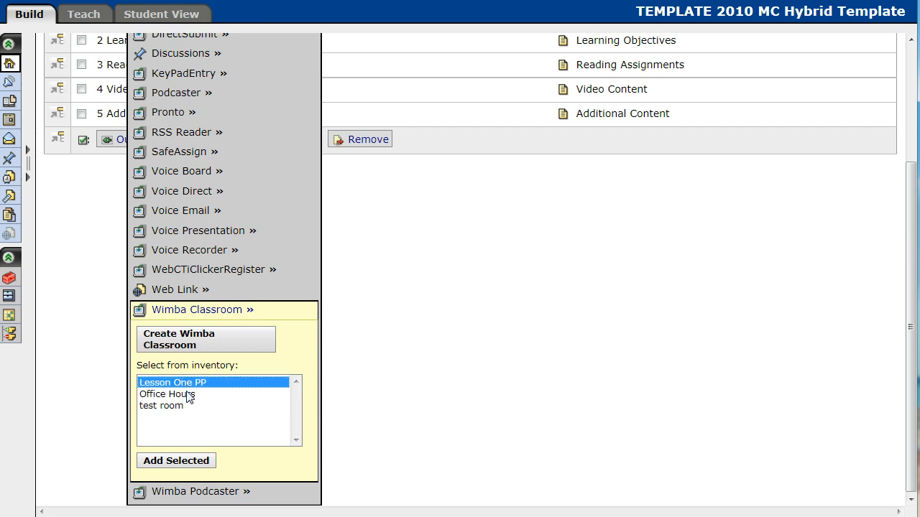
click(189, 395)
click(189, 384)
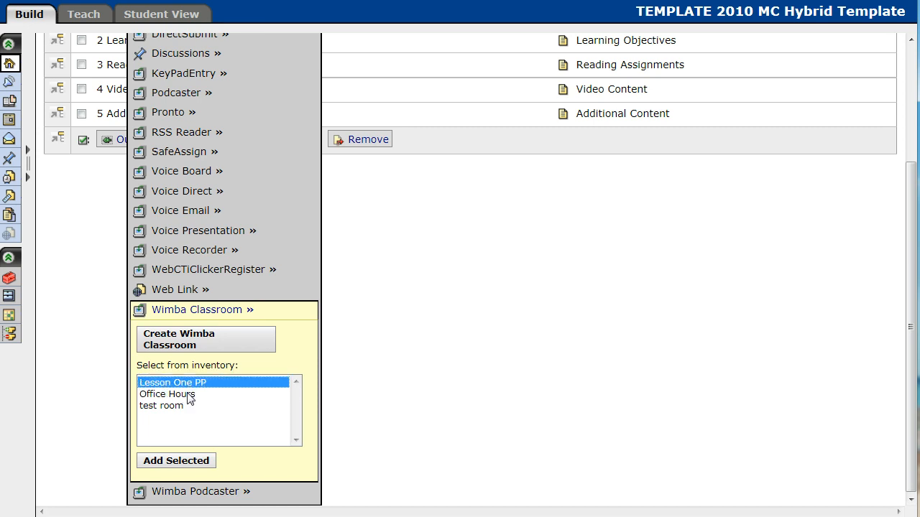
Step: Start creating a new Wimba Classroom titled "Learning Module One" and continue to the room options
click(191, 339)
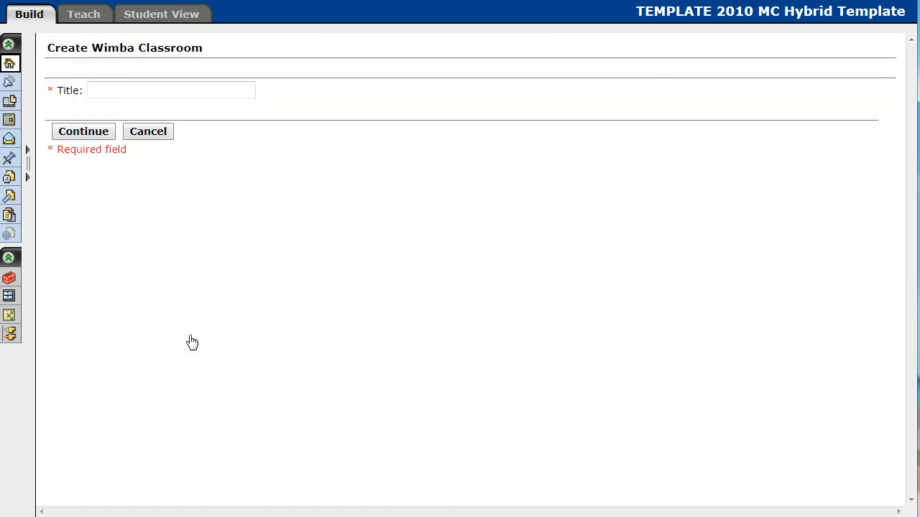
click(144, 89)
text(Learning Module One)
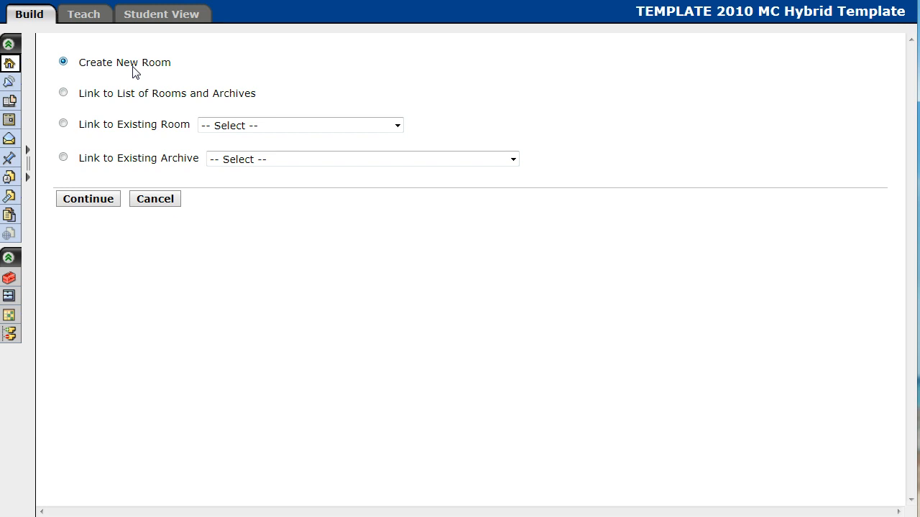
Step: Review which existing rooms and existing archives are available for the classroom to link to
click(63, 123)
click(249, 126)
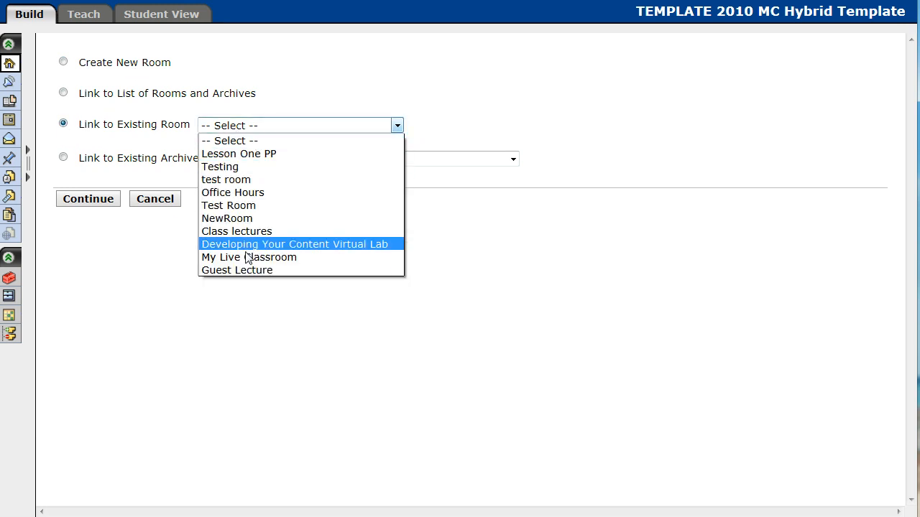
click(238, 118)
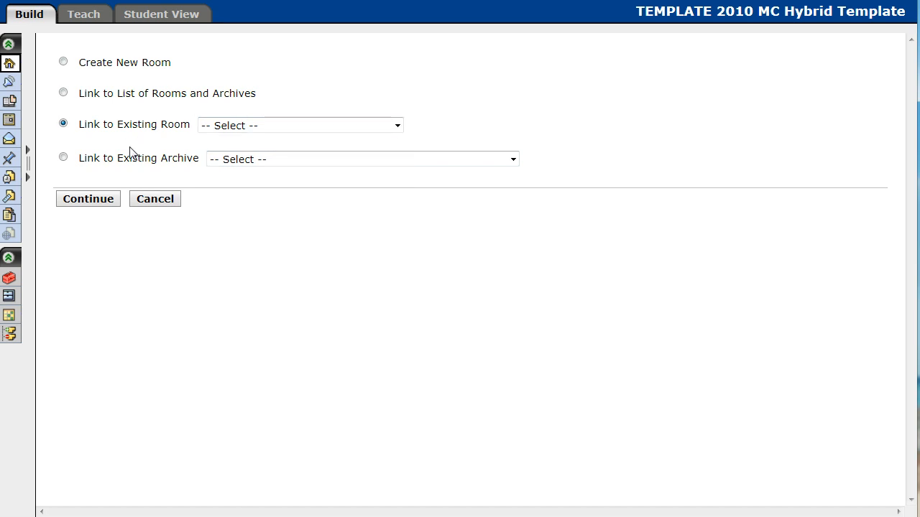
click(63, 157)
click(247, 159)
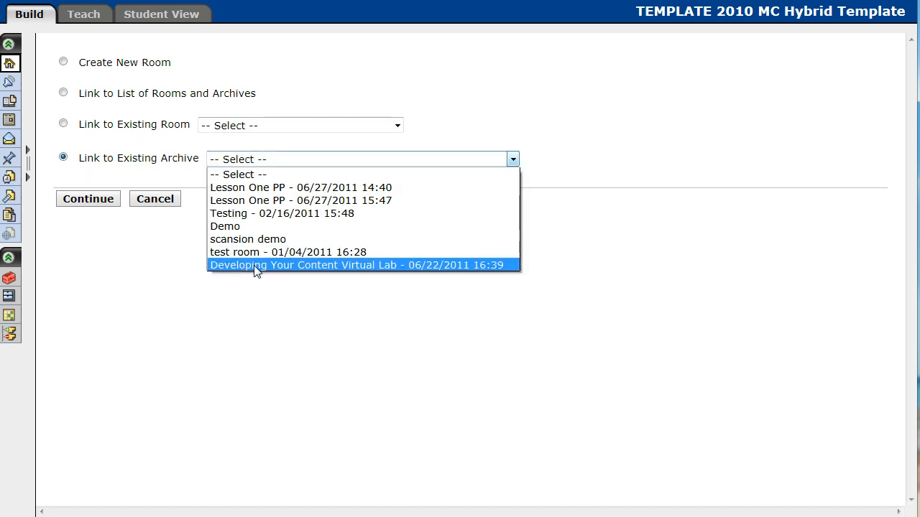
click(467, 137)
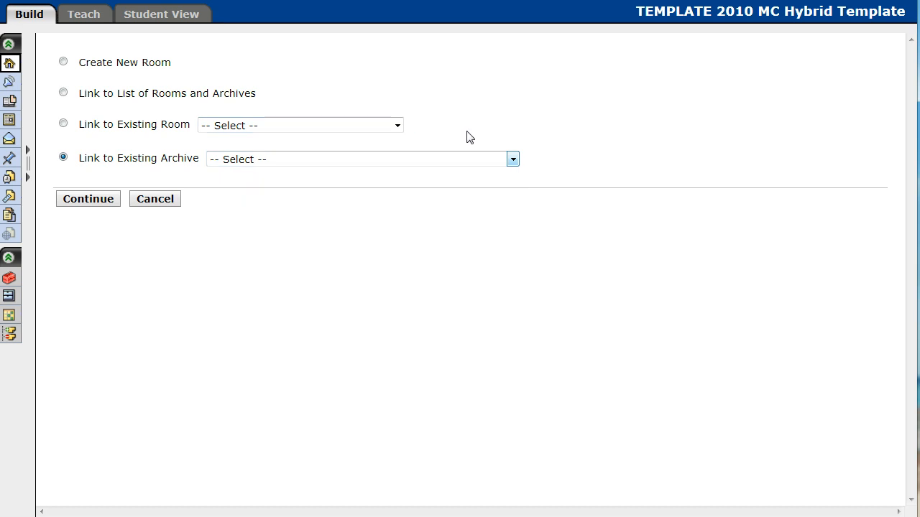
Step: Choose to create a new room and give it the description "This is just a sample classroom"
click(64, 63)
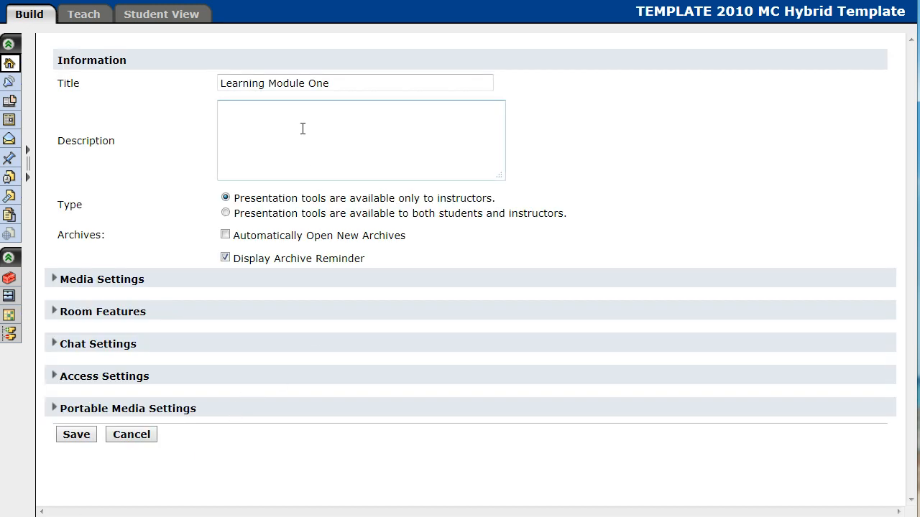
click(293, 162)
text(This is just a samplee)
key(BackSpace)
text(classrom)
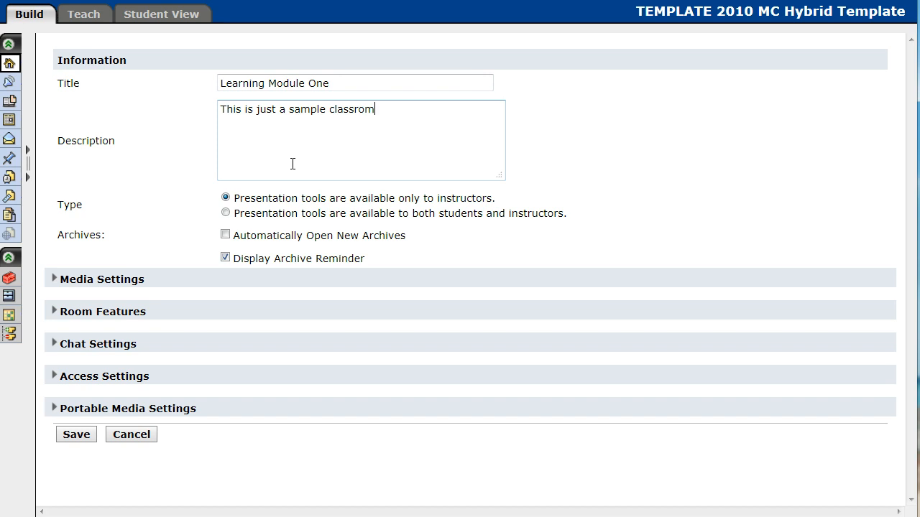
key(BackSpace)
text(om.)
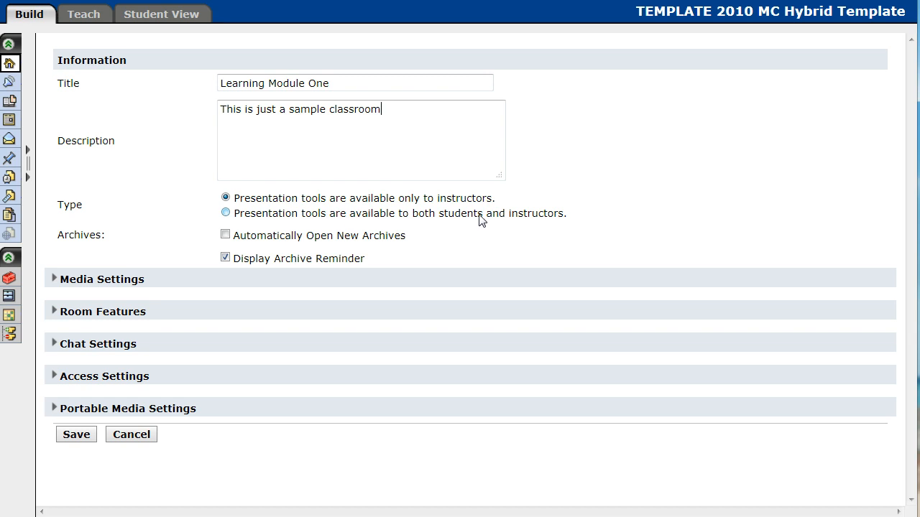
Step: Make presentation tools available only to instructors and enable automatic opening of new archives
click(235, 215)
click(248, 201)
click(225, 238)
Step: Expand the room's media settings and room features to examine student privileges, video bandwidth, status indicators and breakout room options
click(57, 281)
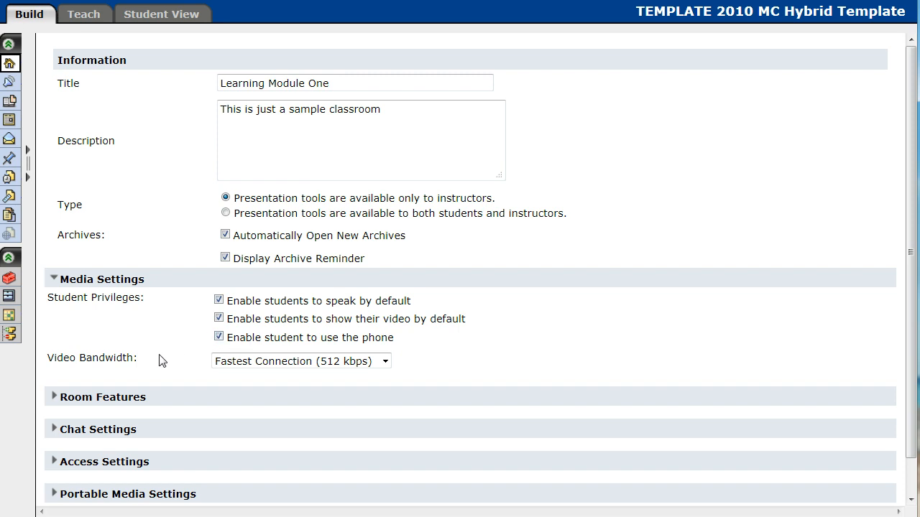
click(55, 399)
scroll(72, 410, down, 2)
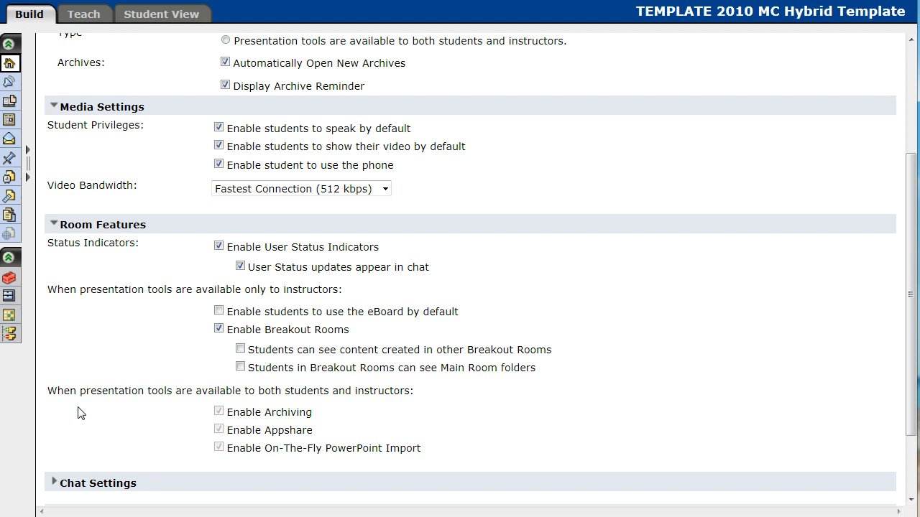
scroll(81, 413, down, 1)
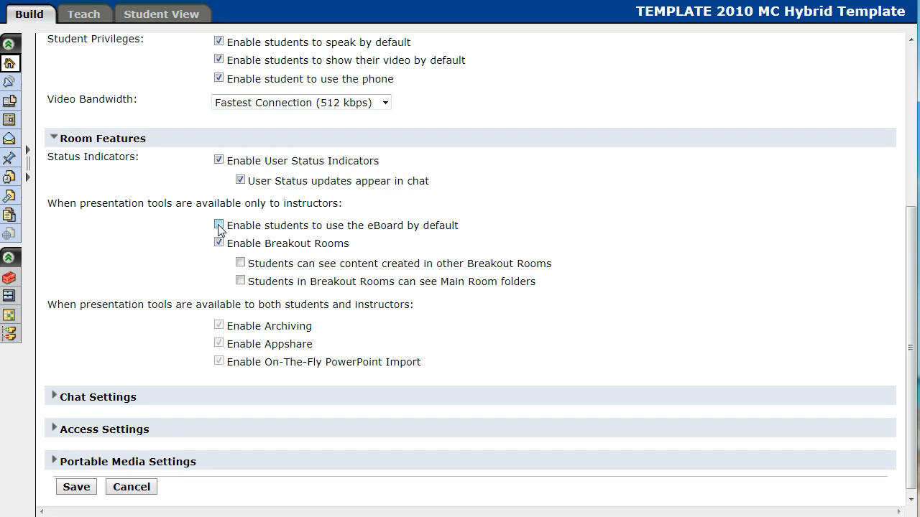
Step: Expand and examine the room's chat, access and portable media settings, including the MP4 archive defaults
click(53, 398)
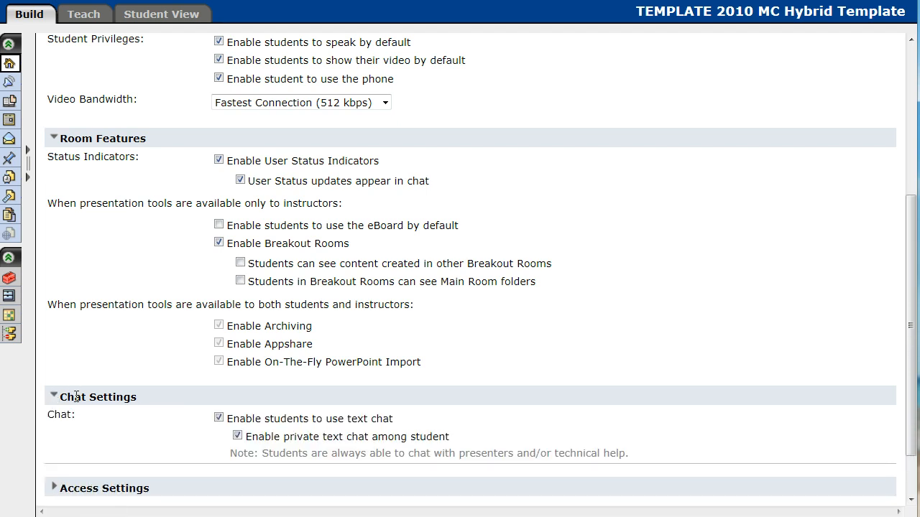
scroll(77, 396, down, 2)
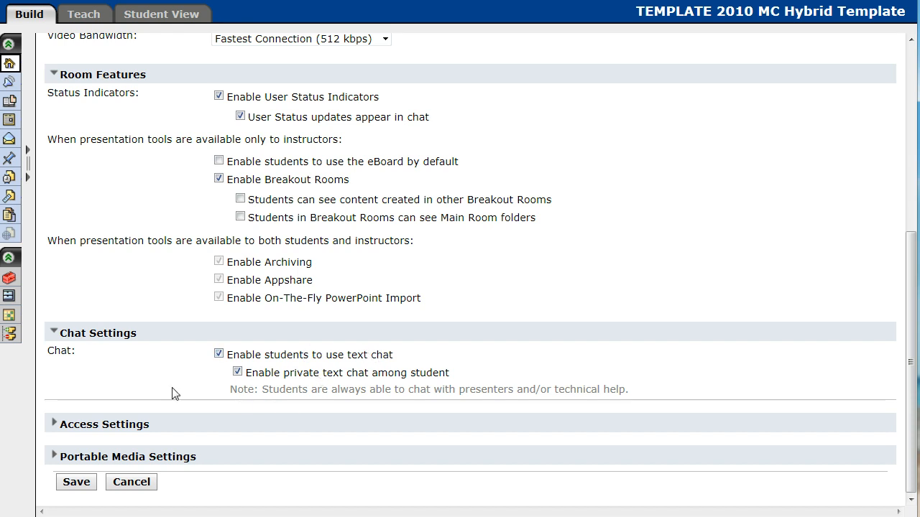
click(52, 426)
scroll(164, 429, down, 3)
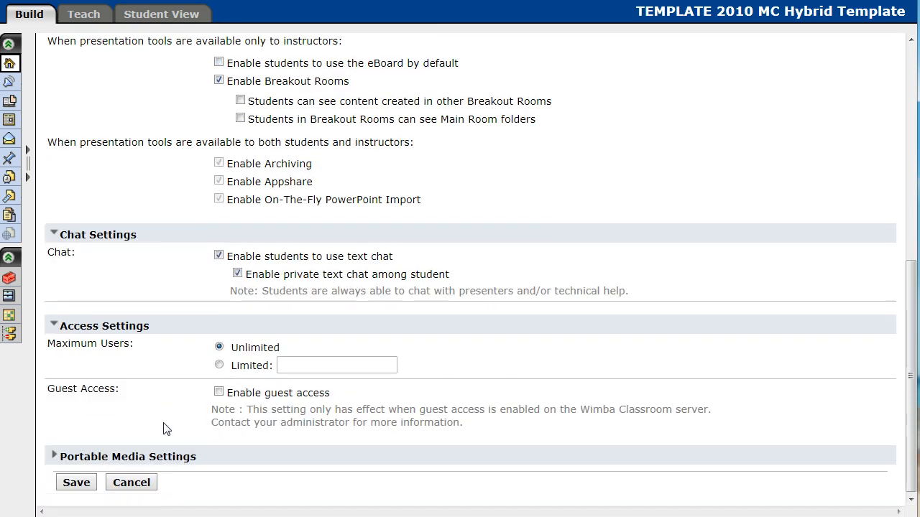
click(52, 456)
scroll(164, 456, down, 2)
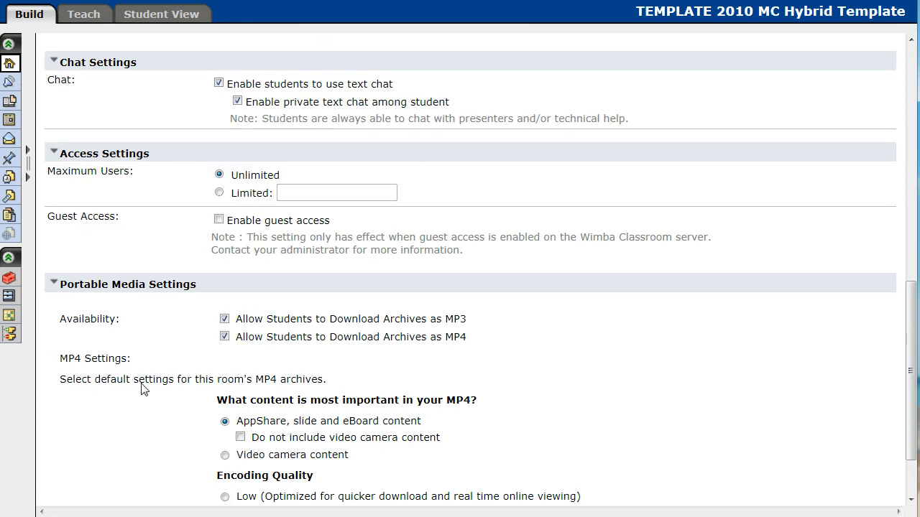
scroll(143, 389, down, 1)
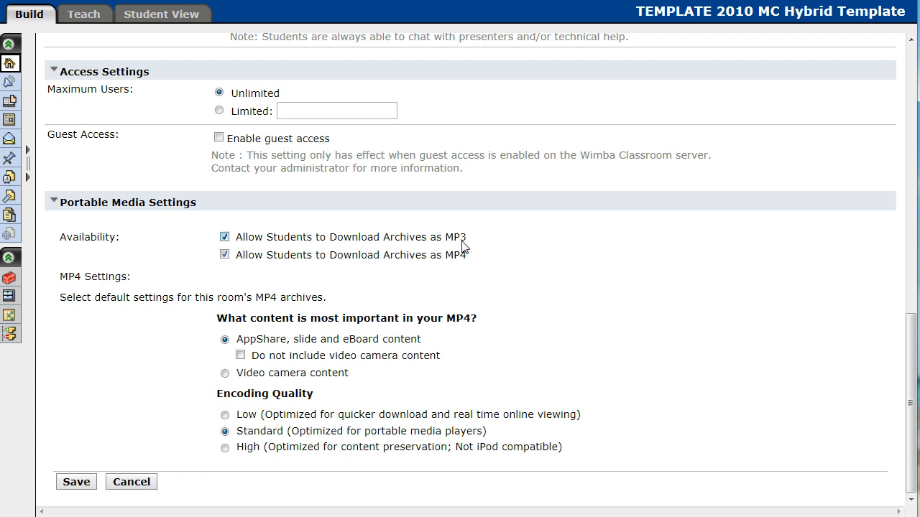